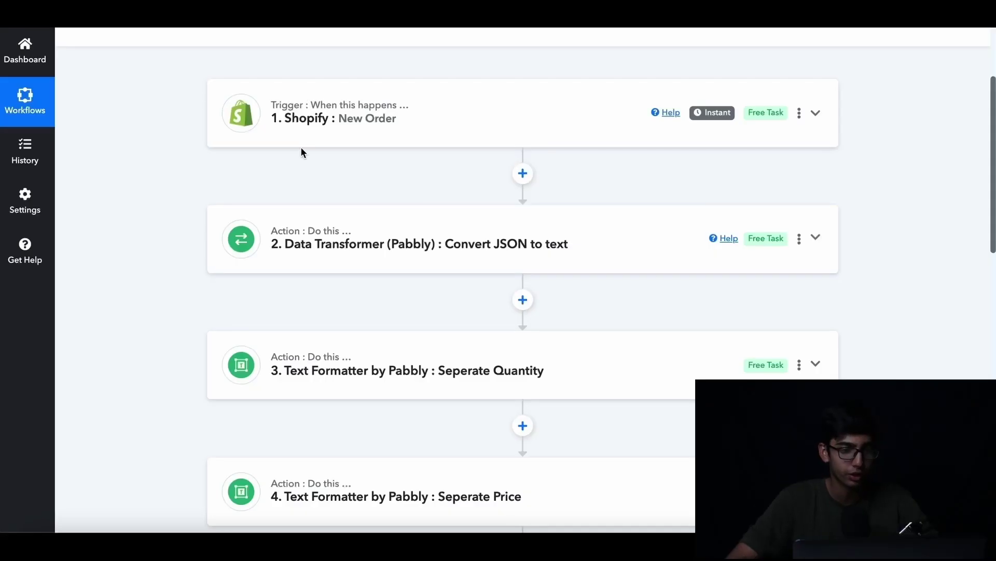
View the WhatsApp Automation workflow: Shopify New Order, Convert JSON to text, Seperate Quantity and Seperate Price
mouse_move(314, 115)
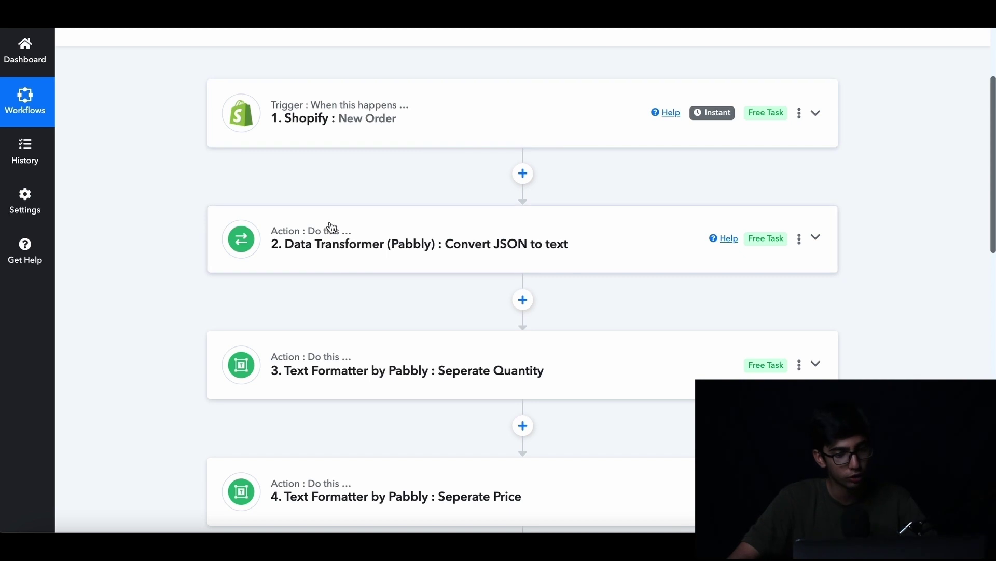
Expand the Shopify New Order trigger to review its webhook URL and setup instructions
click(517, 129)
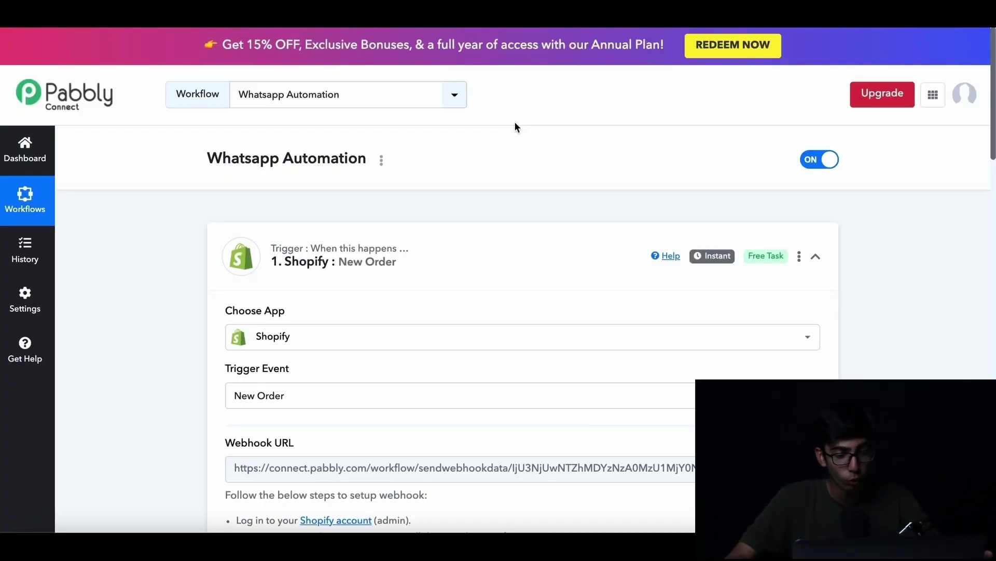
scroll(515, 126, down, 2)
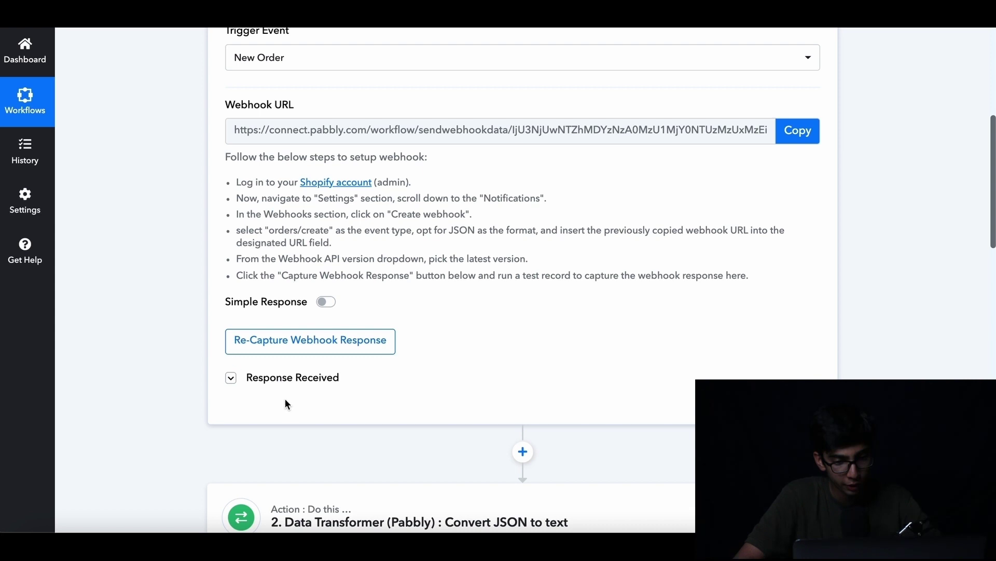
click(306, 377)
scroll(305, 376, down, 1)
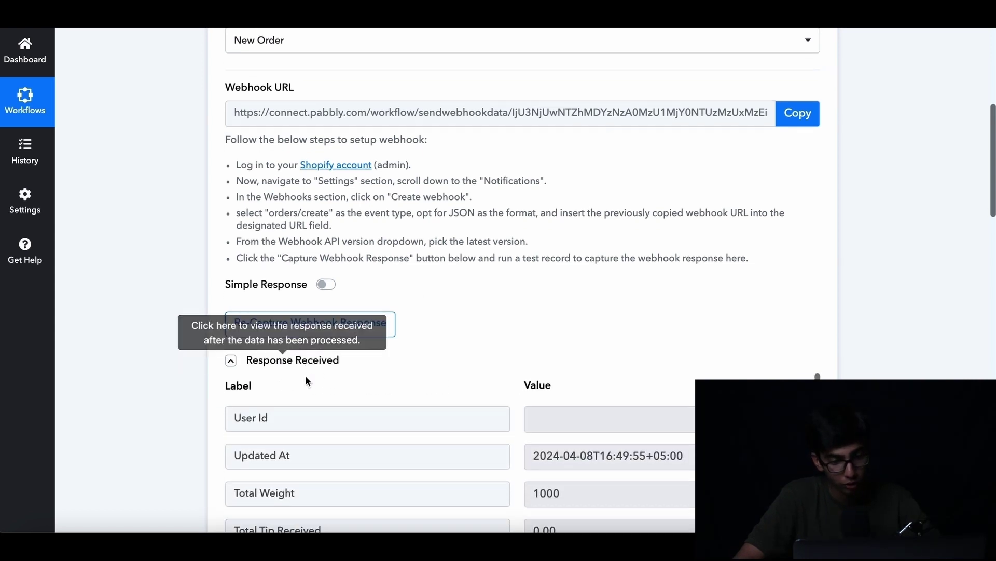
scroll(572, 426, down, 3)
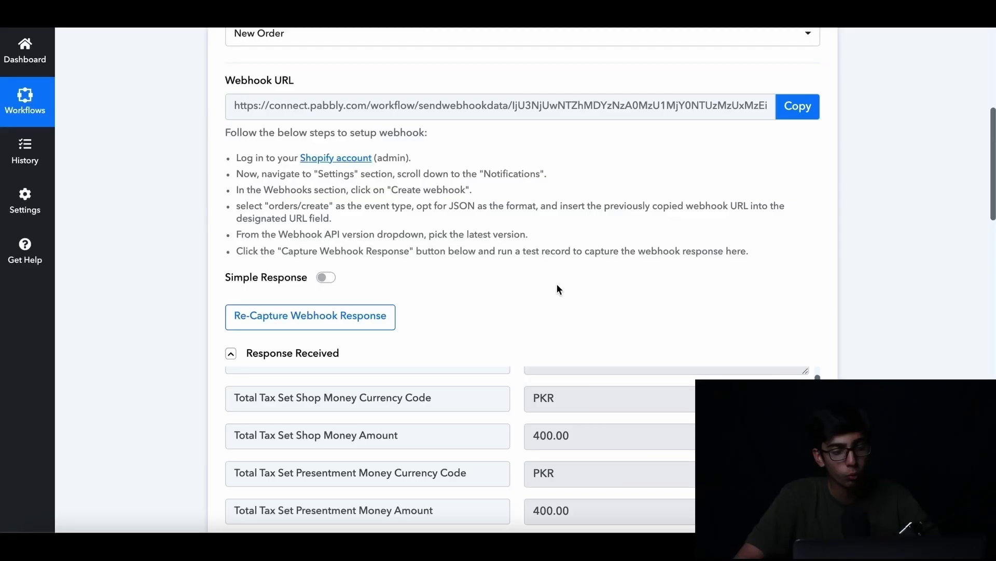
scroll(558, 289, down, 1)
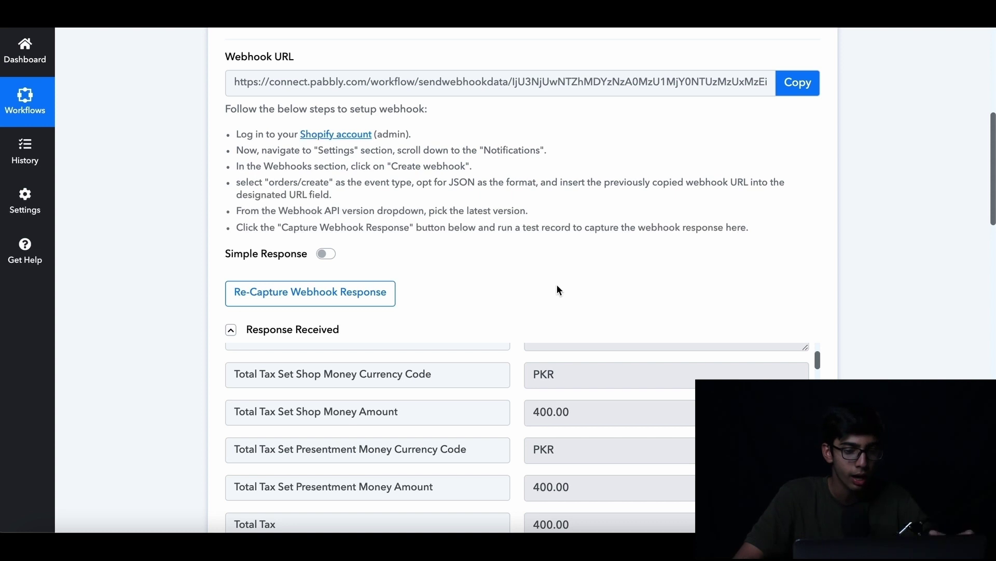
scroll(574, 438, down, 3)
scroll(575, 436, down, 2)
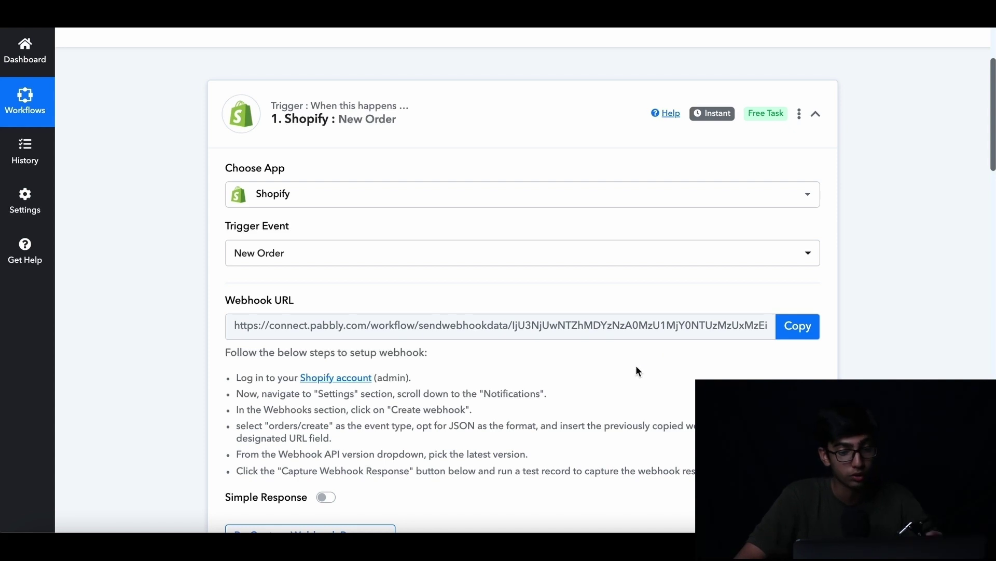
scroll(637, 367, down, 1)
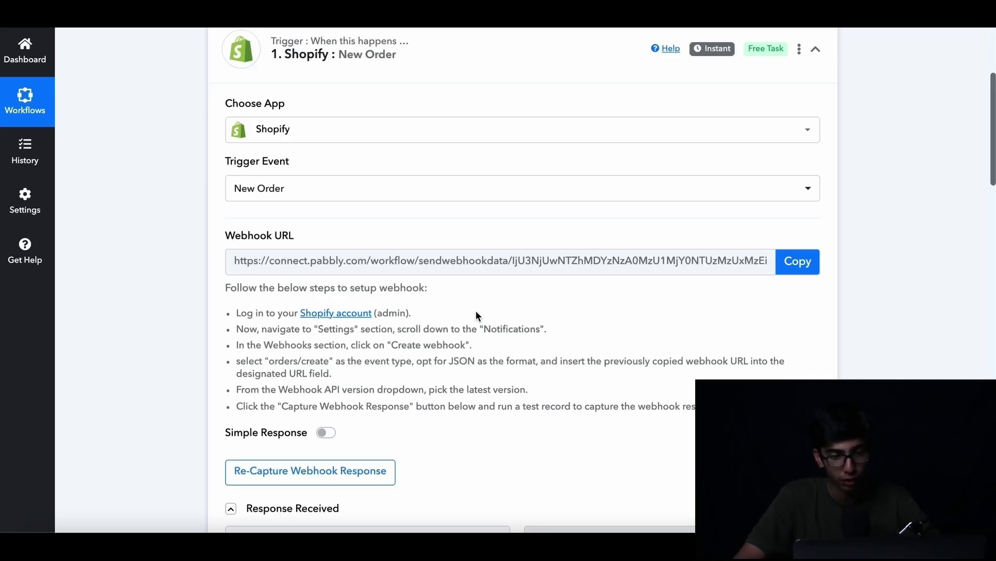
scroll(475, 310, down, 2)
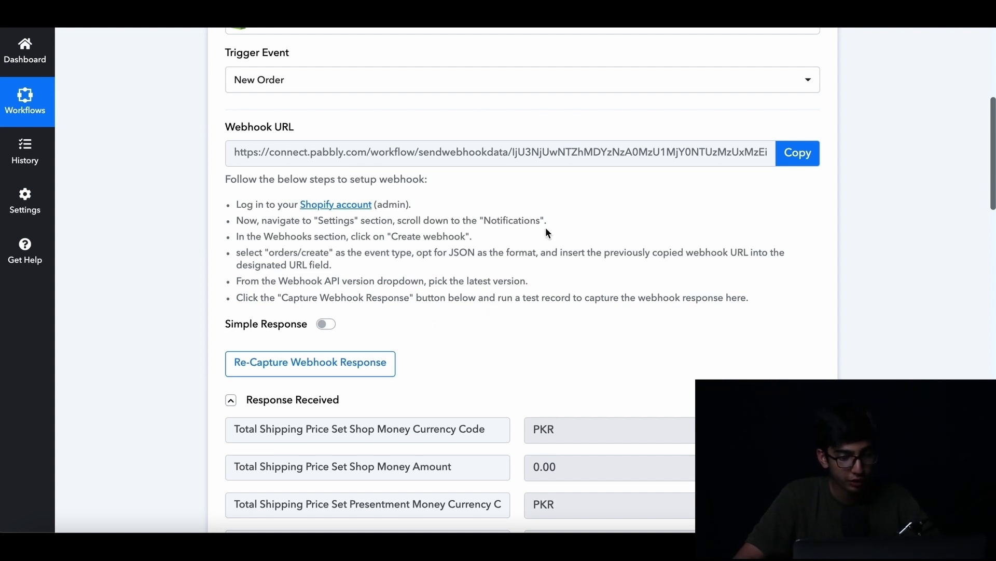
scroll(546, 226, down, 3)
scroll(546, 227, down, 5)
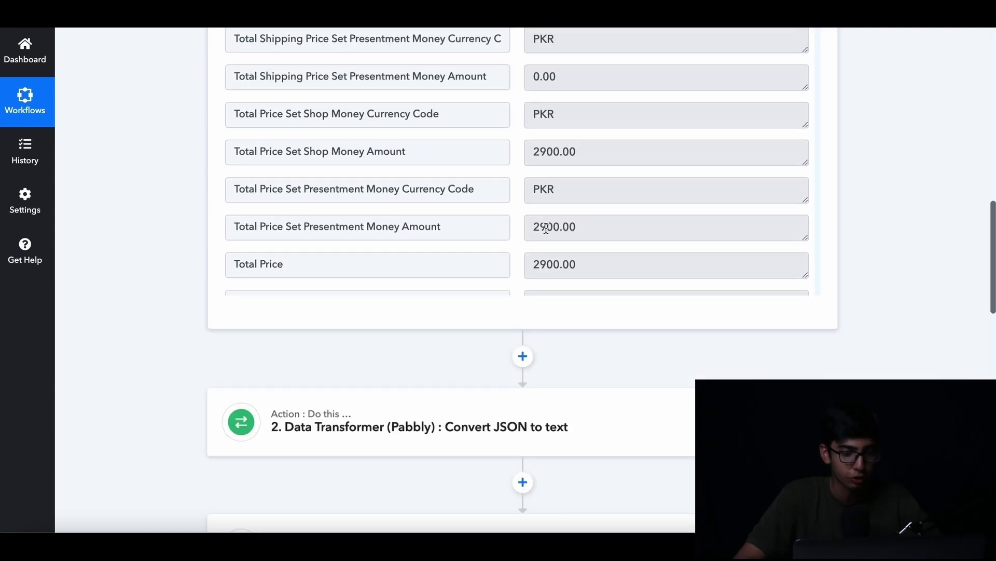
scroll(515, 334, up, 10)
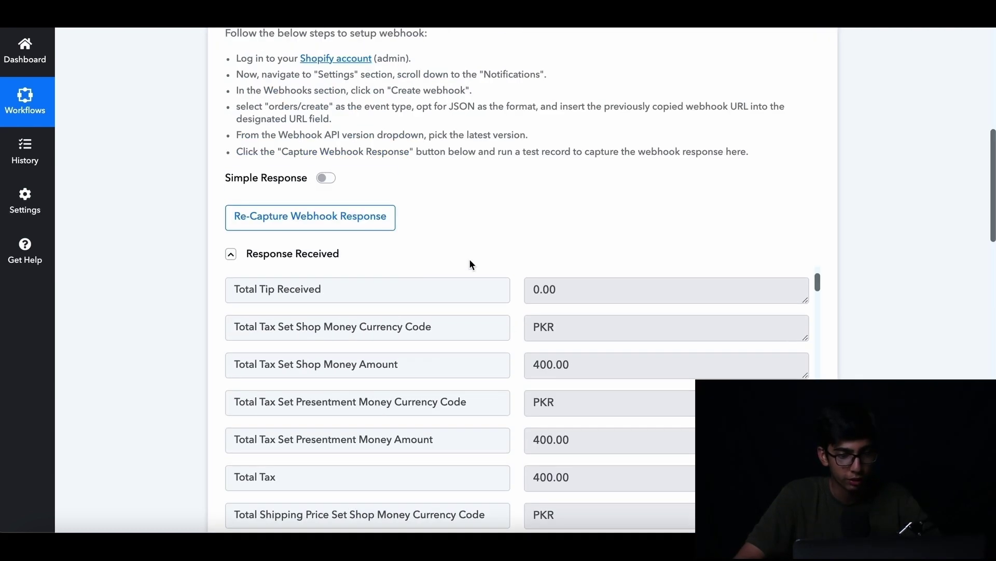
scroll(417, 259, down, 3)
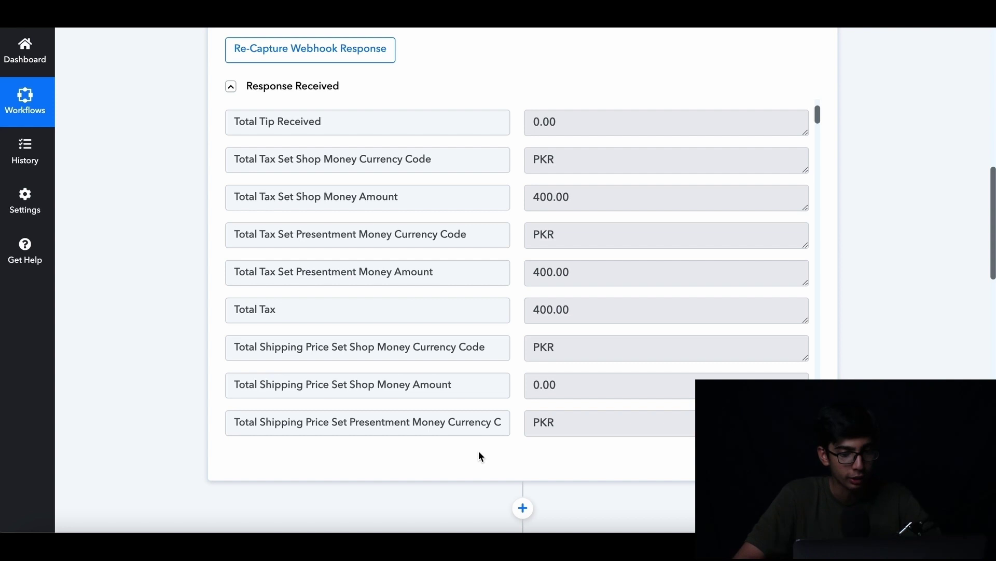
scroll(467, 374, up, 4)
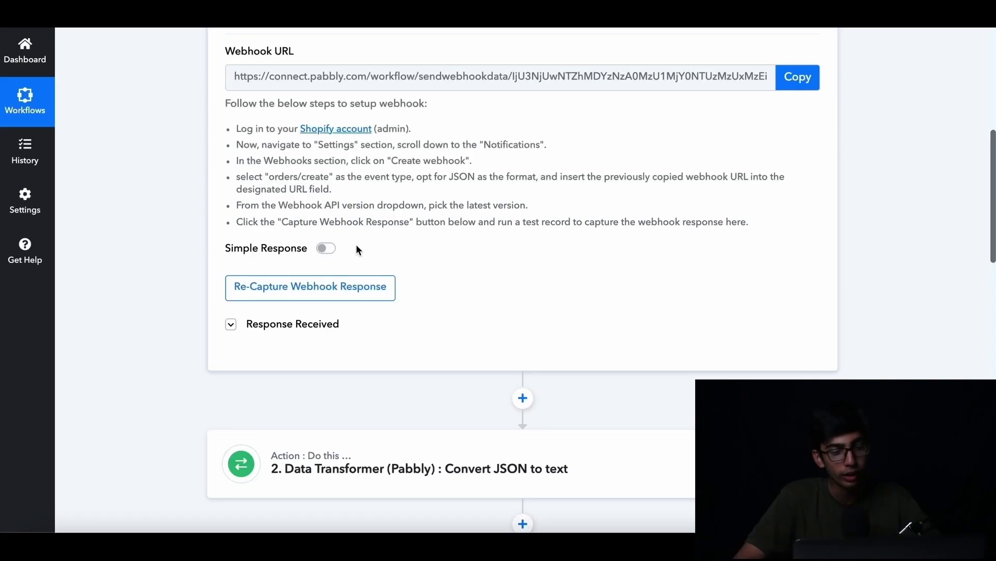
scroll(450, 363, down, 2)
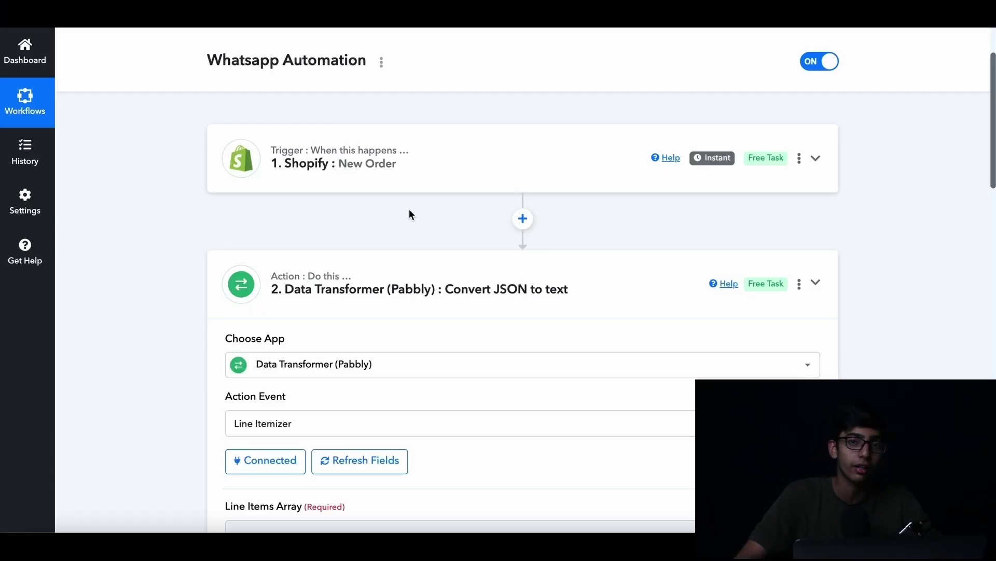
Scroll through the Data Transformer step to review its Line Items Array mapping to Shopify Line Items
scroll(409, 213, down, 2)
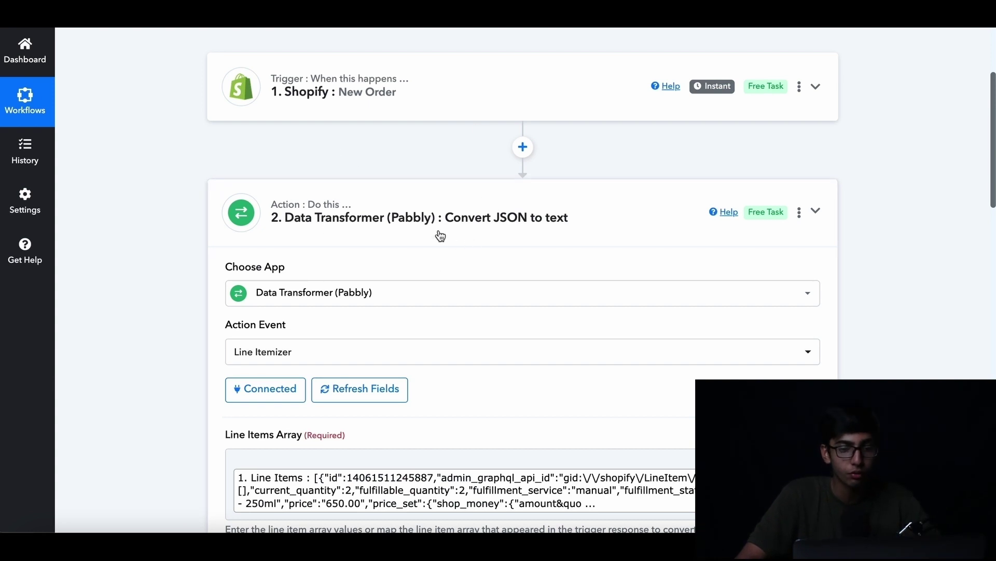
scroll(565, 228, up, 1)
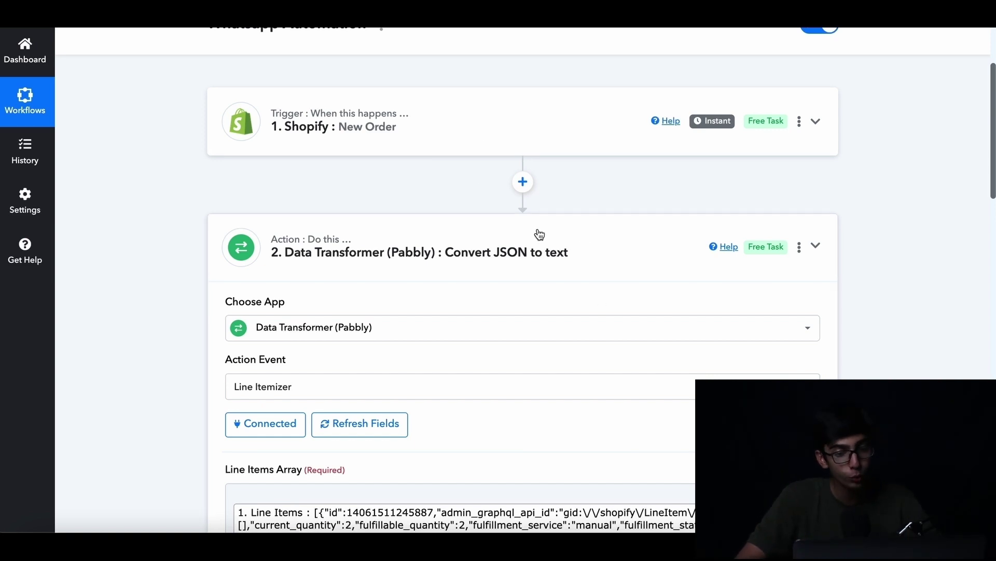
scroll(607, 277, down, 1)
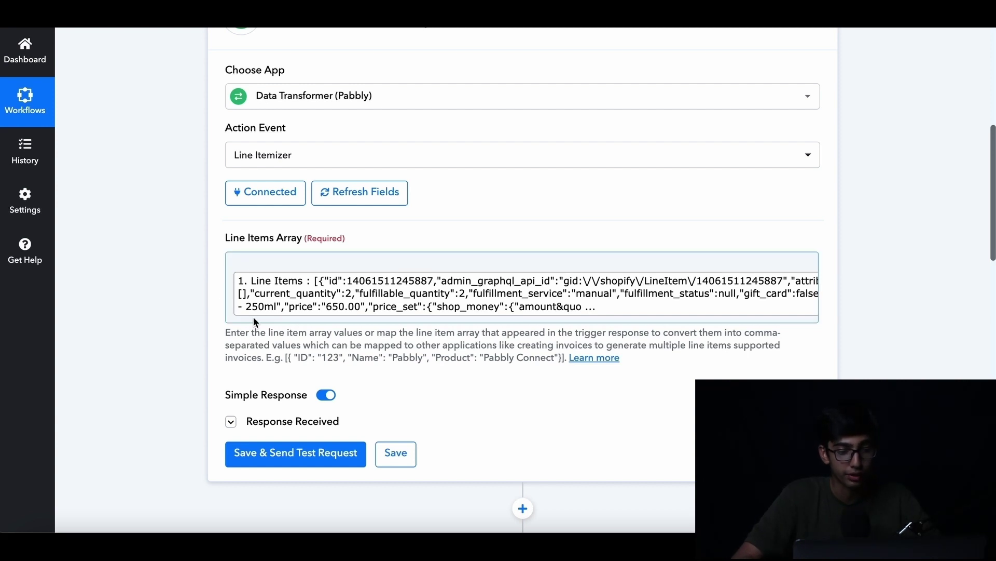
scroll(369, 171, up, 7)
scroll(369, 173, down, 8)
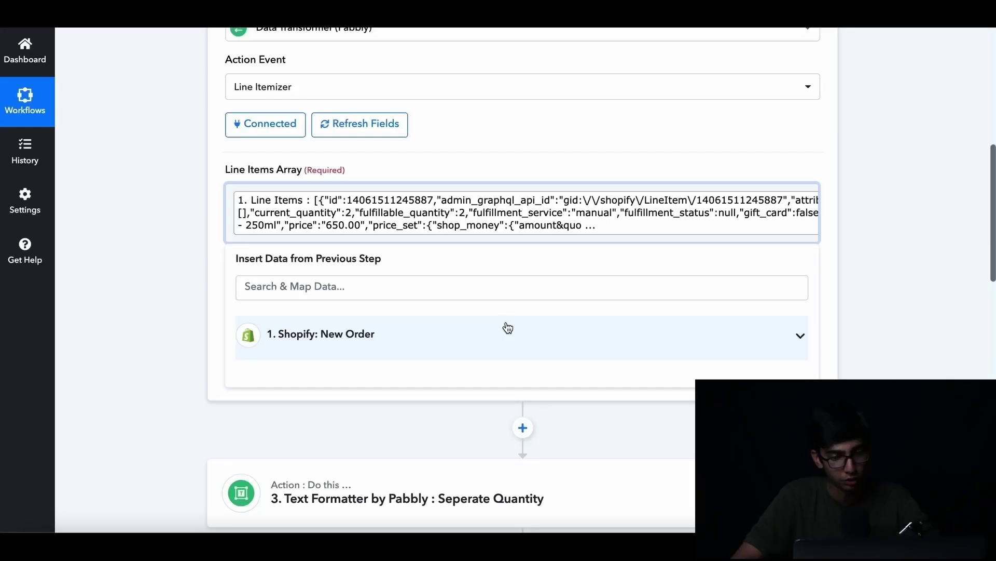
click(505, 328)
click(476, 286)
text(line items)
scroll(518, 410, down, 1)
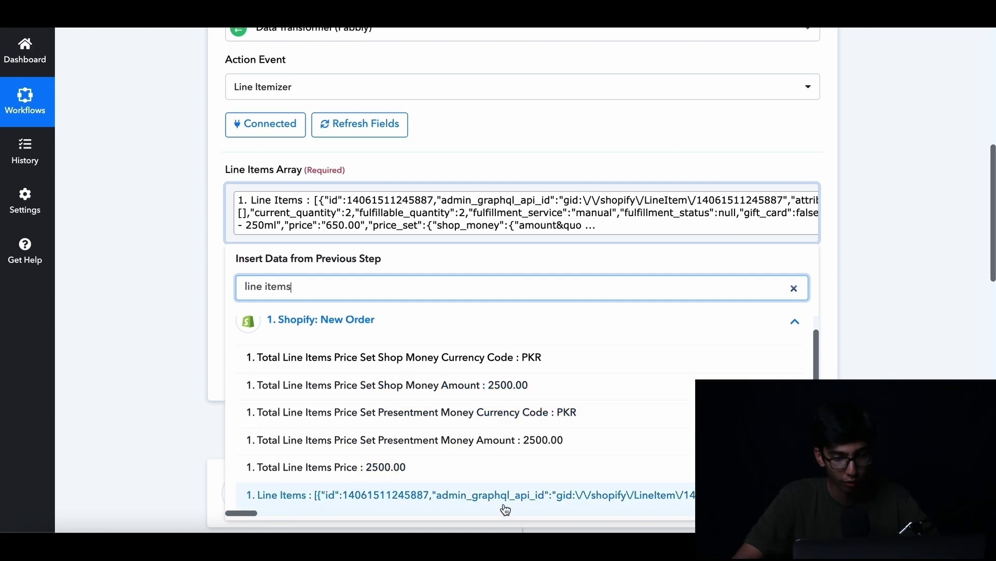
click(564, 135)
scroll(564, 135, down, 2)
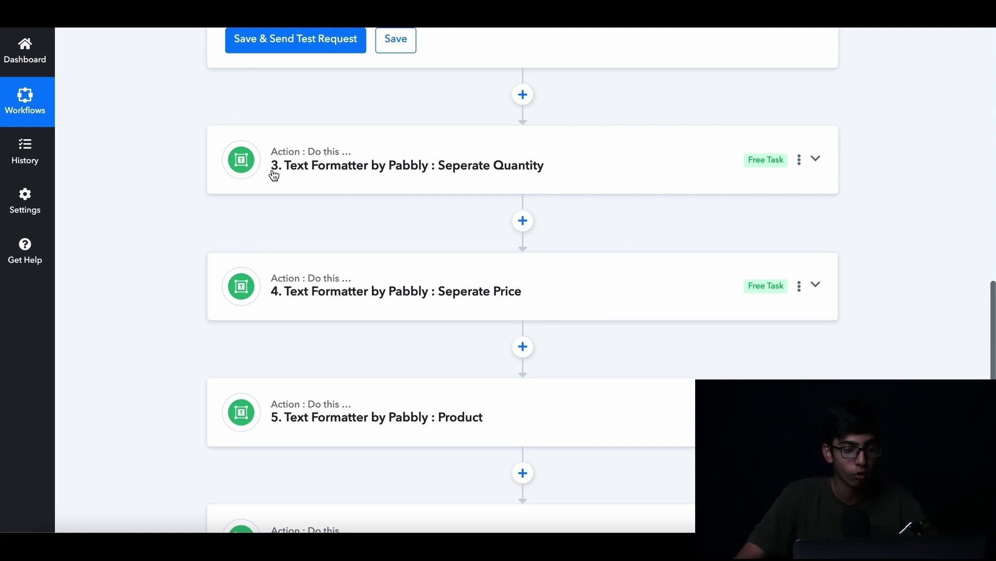
scroll(510, 179, down, 1)
scroll(510, 179, down, 1)
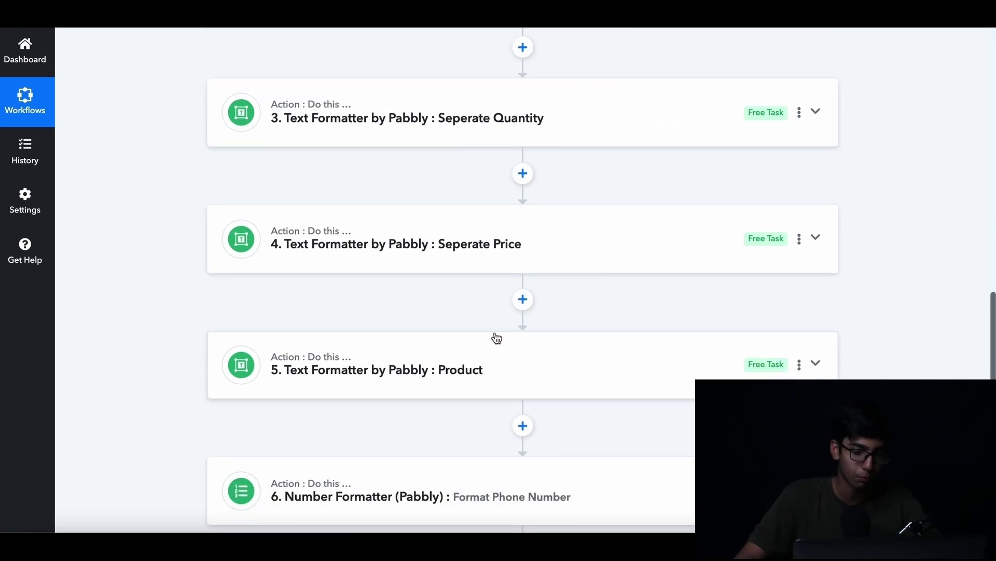
scroll(629, 200, up, 10)
scroll(451, 253, up, 1)
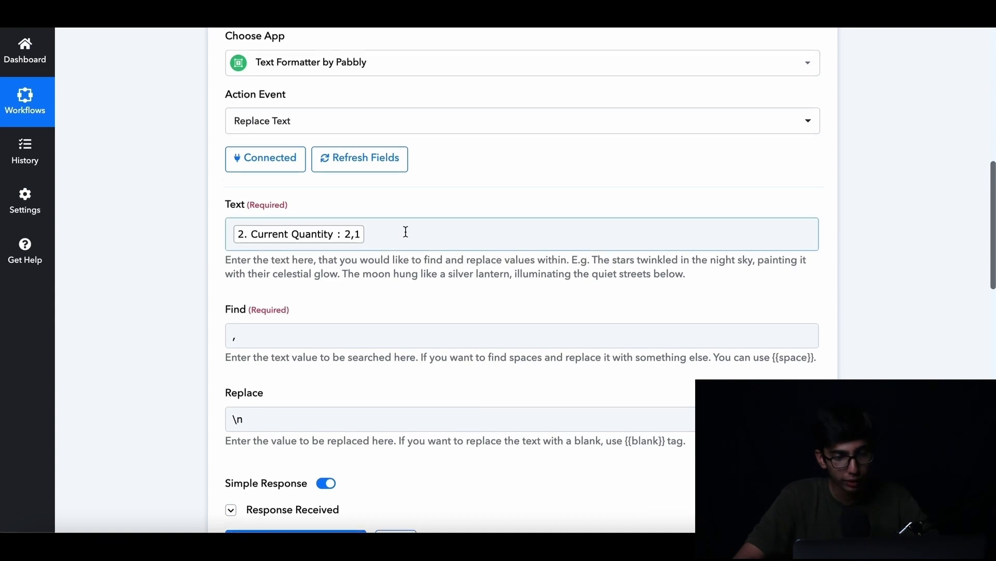
scroll(311, 218, down, 2)
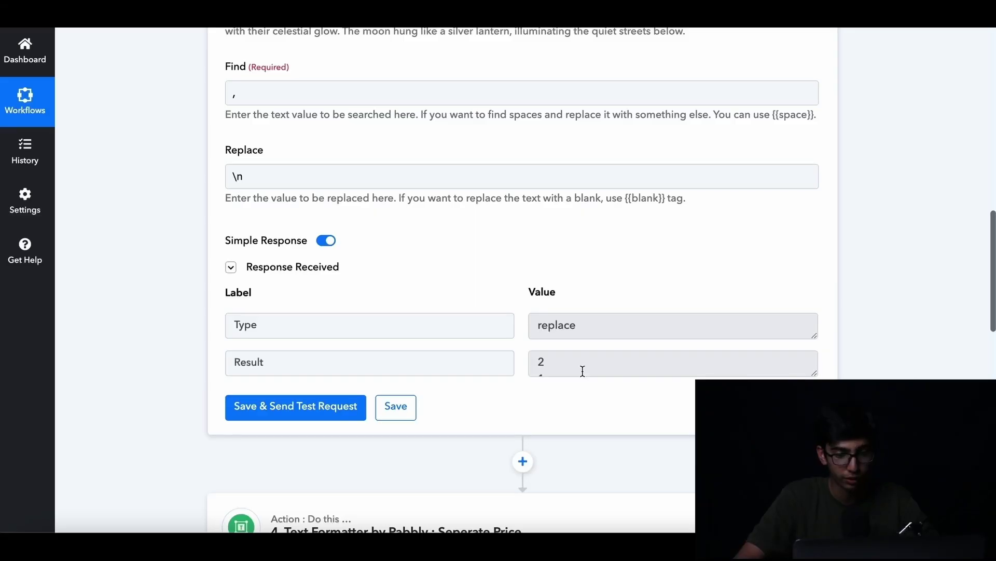
scroll(582, 371, down, 1)
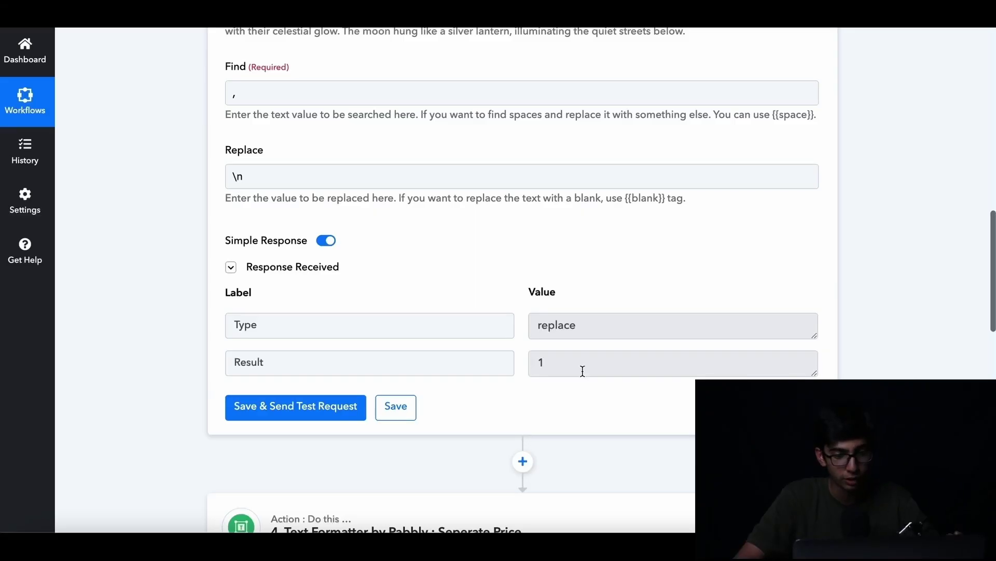
scroll(538, 427, down, 5)
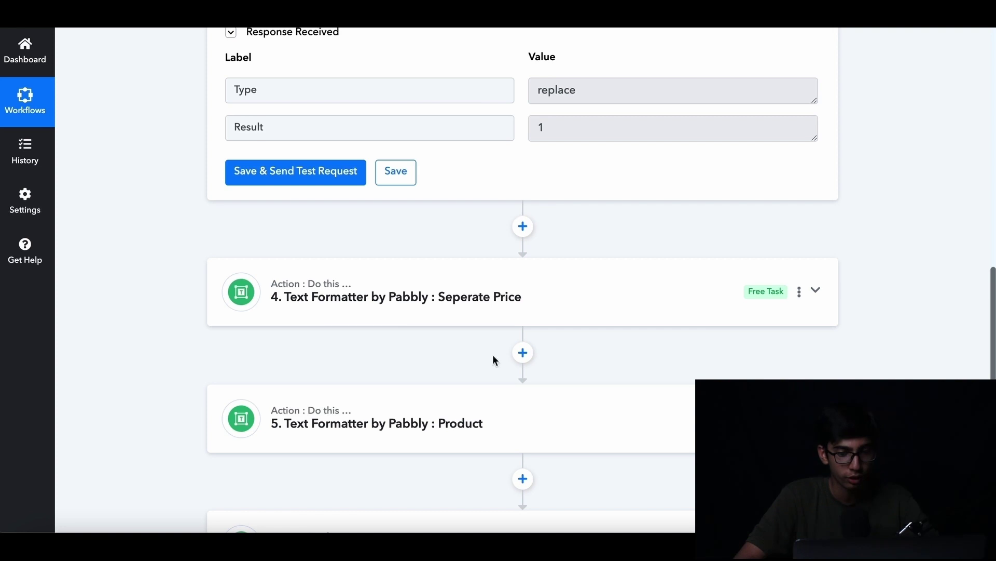
scroll(526, 412, down, 7)
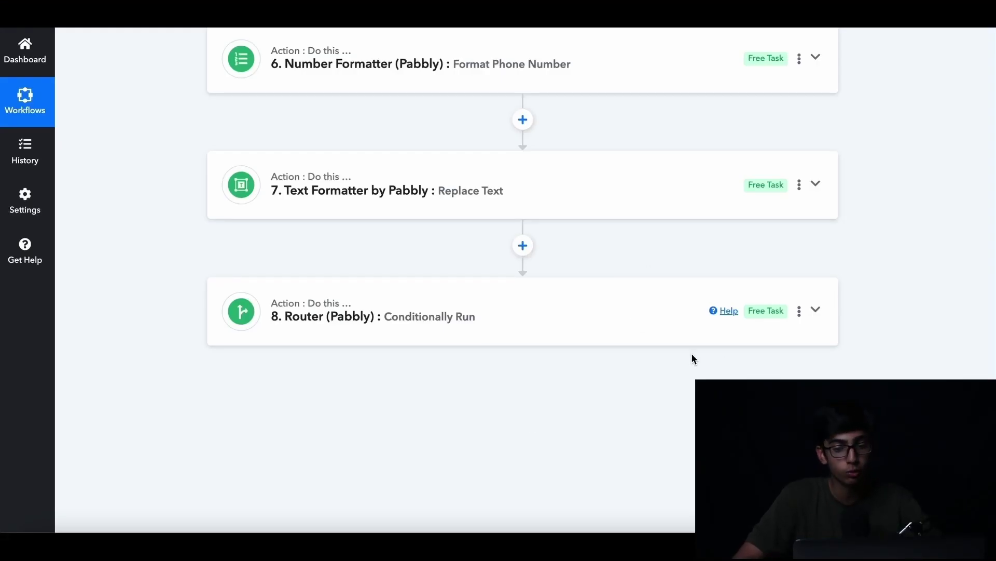
click(630, 318)
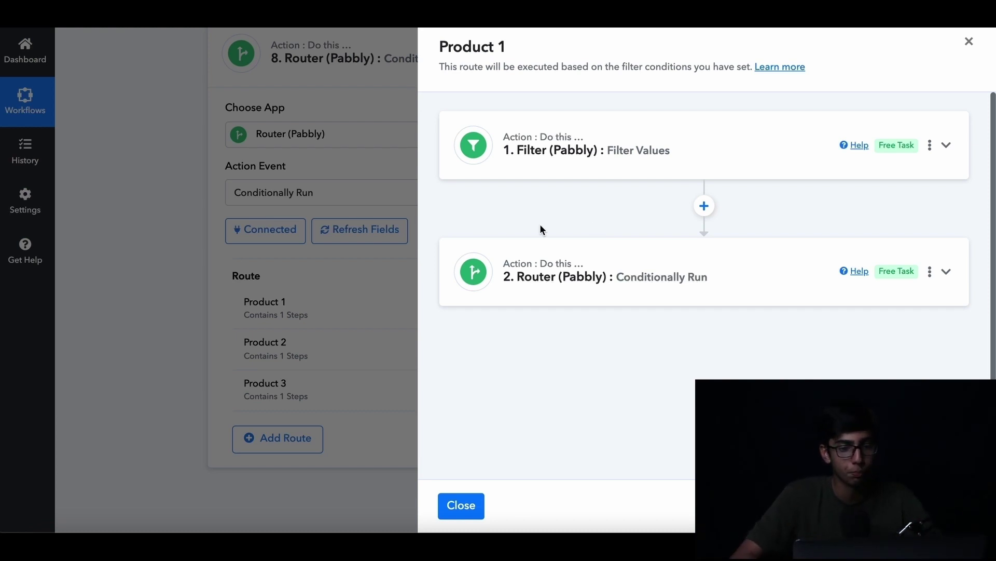
Expand the nested router inside route Product 1 to list its size routes
scroll(568, 209, down, 1)
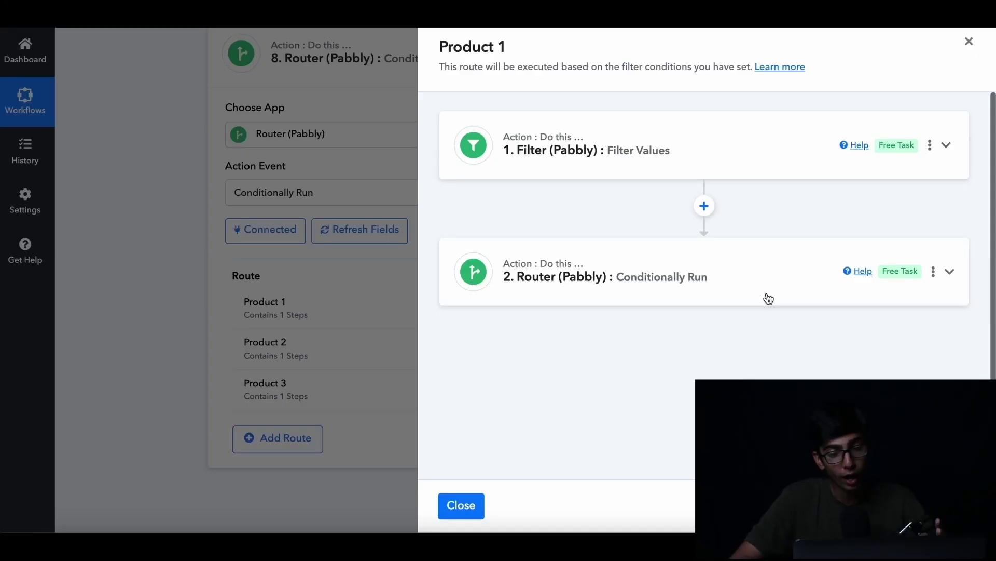
click(756, 271)
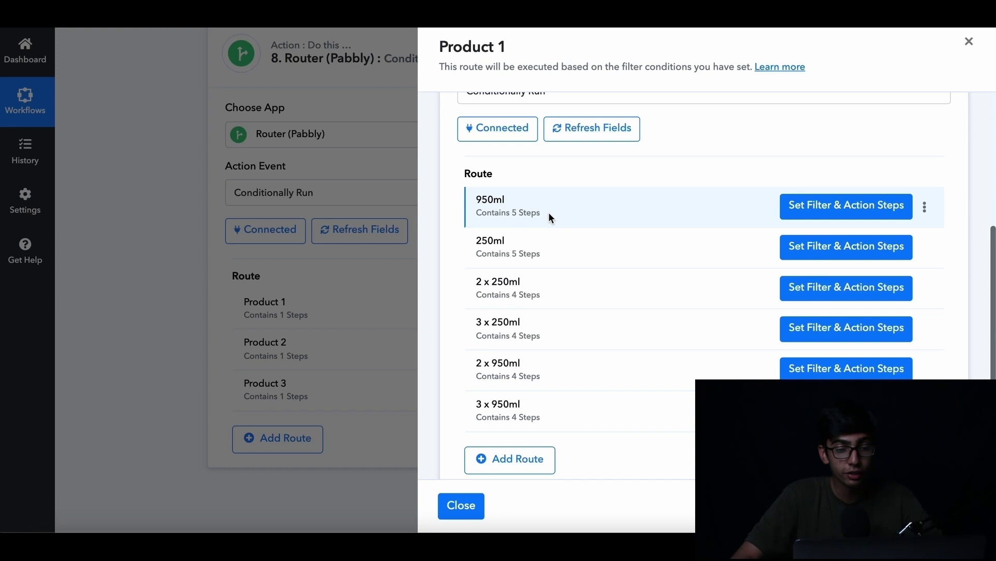
Review the six size routes, 950ml through 3 x 950ml, and open the 950ml route
scroll(549, 215, up, 2)
scroll(563, 194, up, 1)
scroll(563, 193, down, 5)
scroll(563, 189, up, 3)
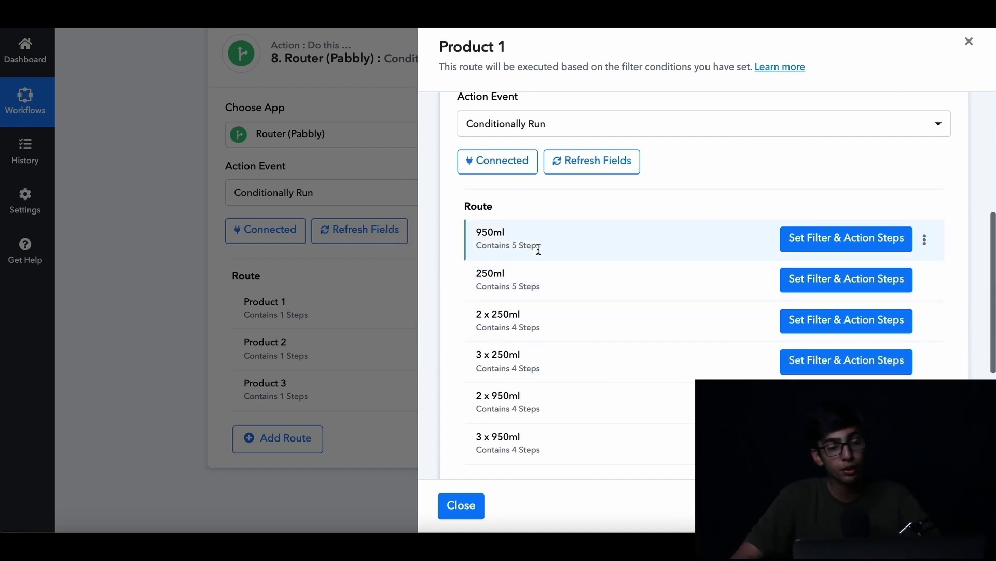
scroll(537, 248, up, 1)
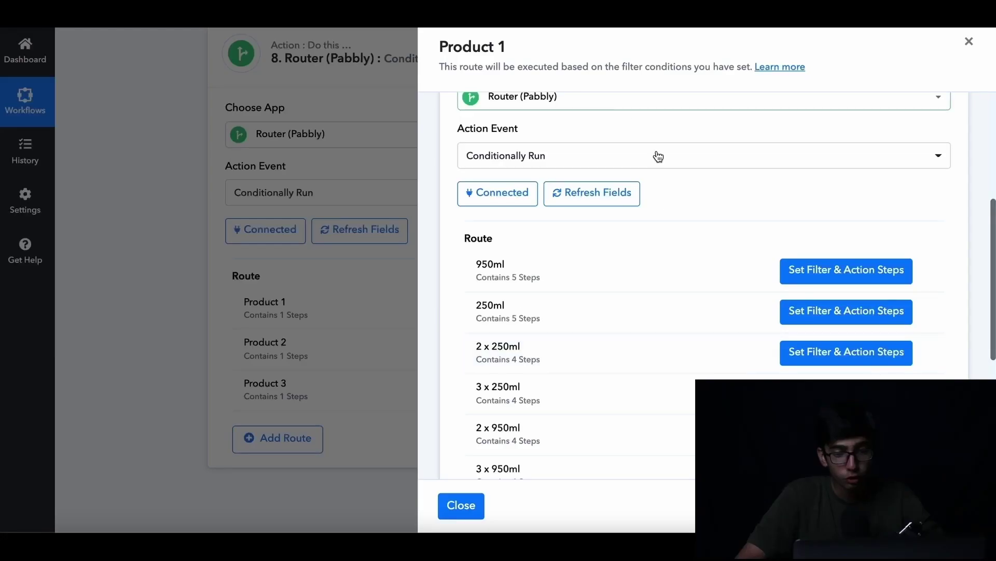
scroll(658, 195, up, 1)
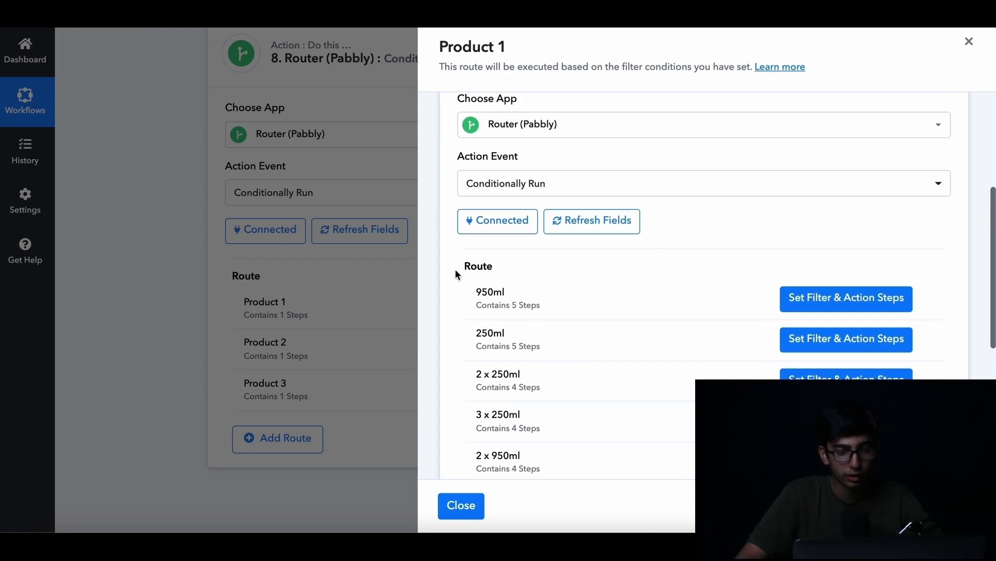
click(816, 308)
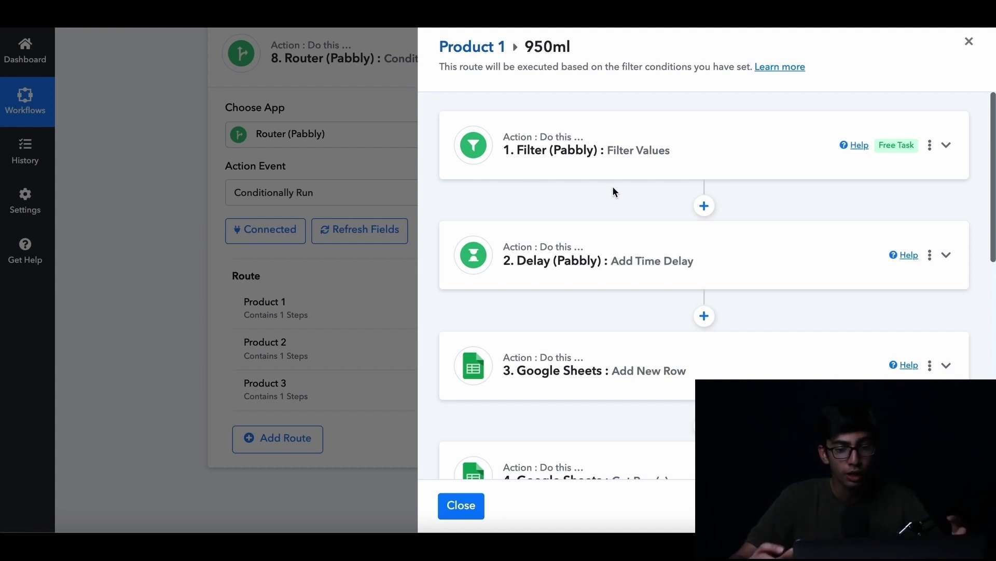
Scroll through the 950ml route's filter, time delay, Google Sheets and WhatsApp template steps
scroll(657, 272, down, 5)
scroll(655, 272, down, 5)
scroll(655, 271, up, 8)
scroll(655, 271, down, 4)
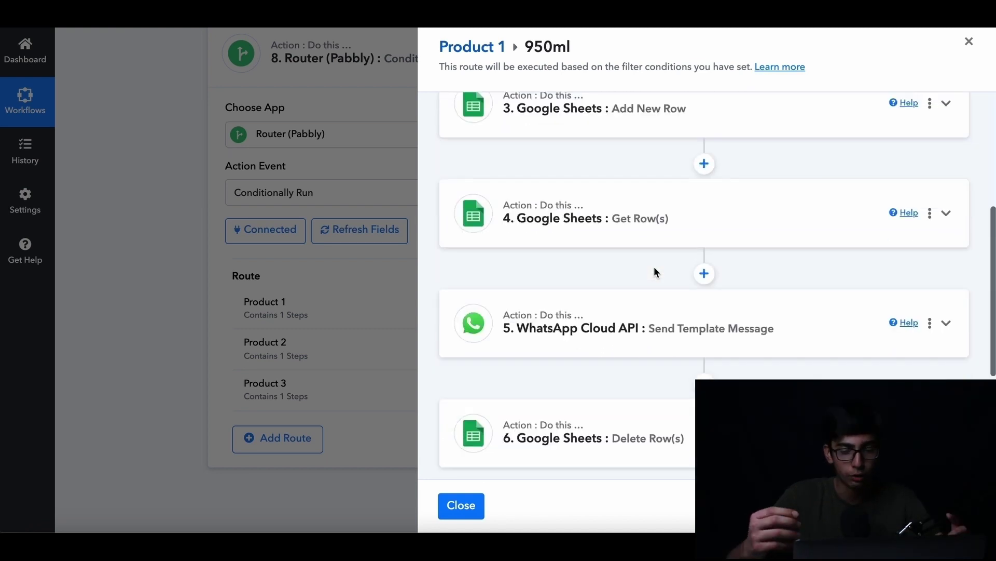
scroll(654, 266, up, 2)
scroll(654, 266, down, 3)
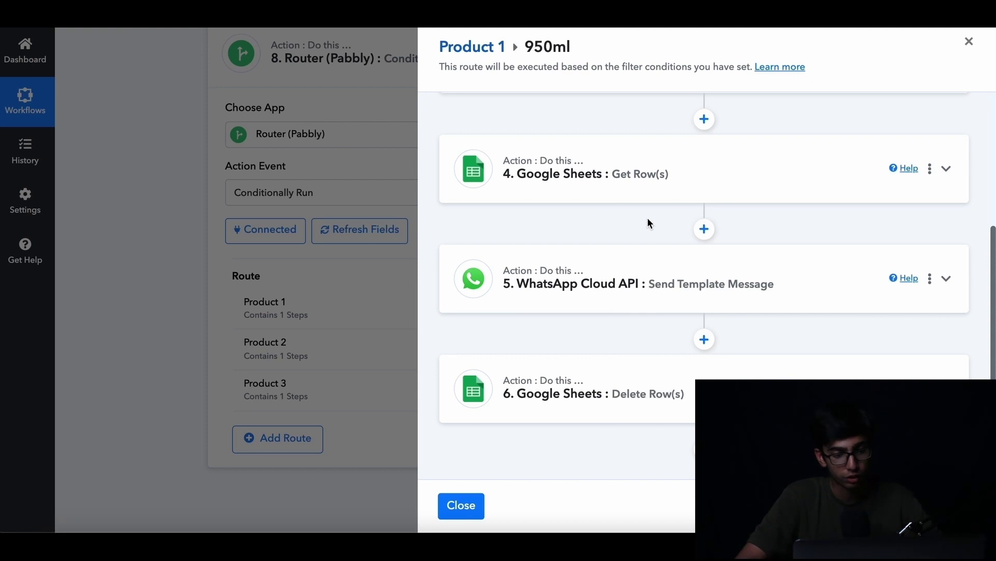
scroll(648, 219, up, 10)
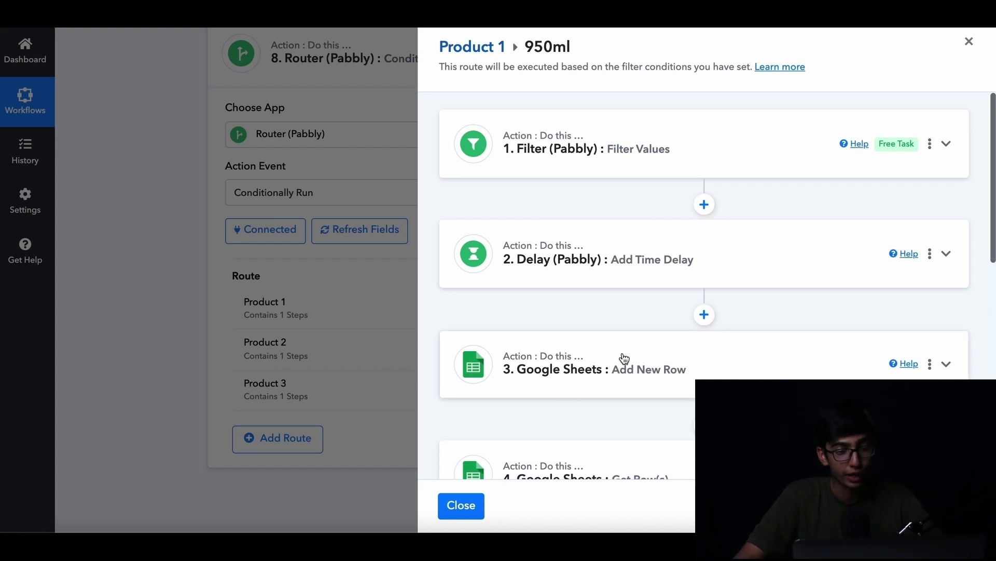
scroll(648, 401, down, 1)
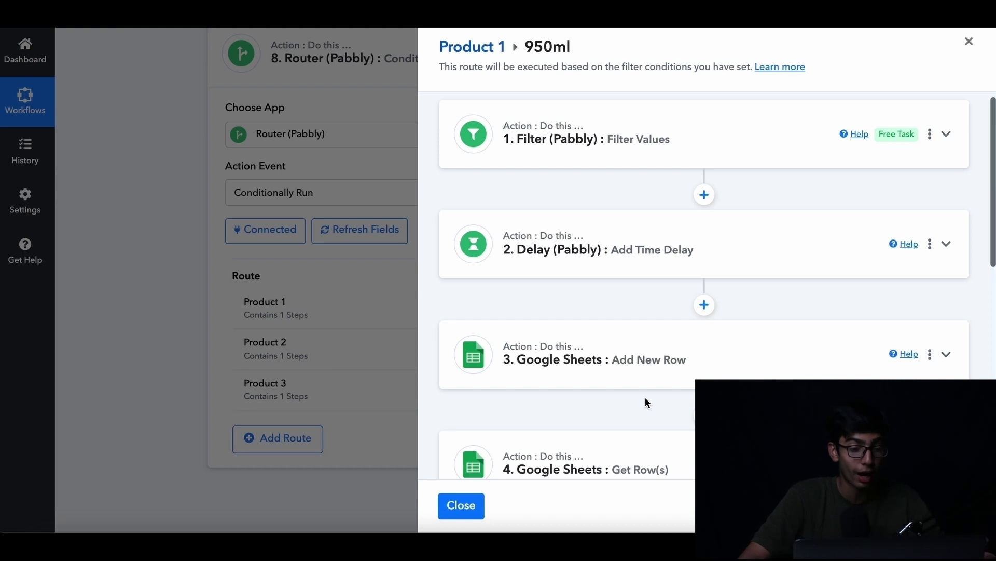
scroll(645, 398, down, 1)
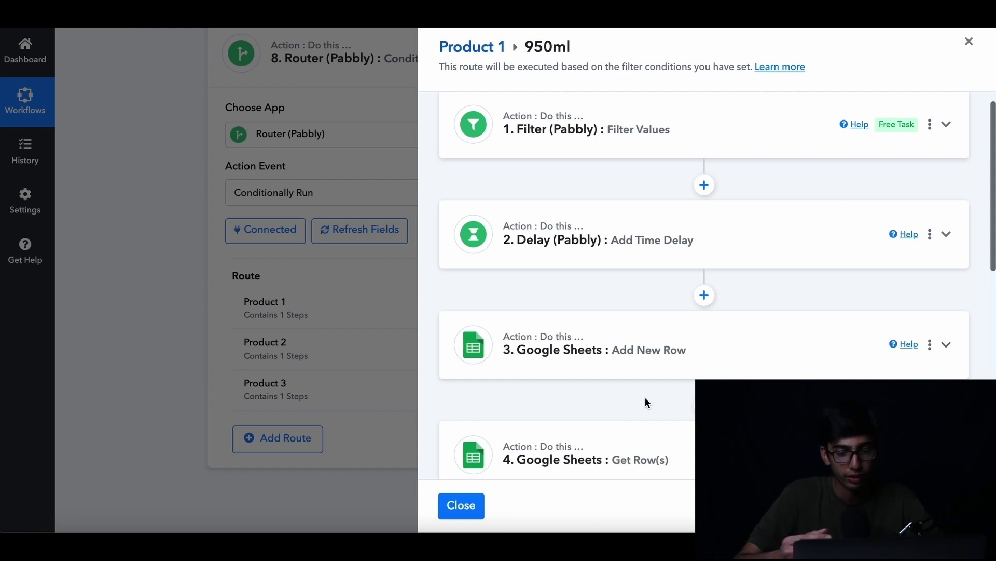
scroll(645, 403, down, 1)
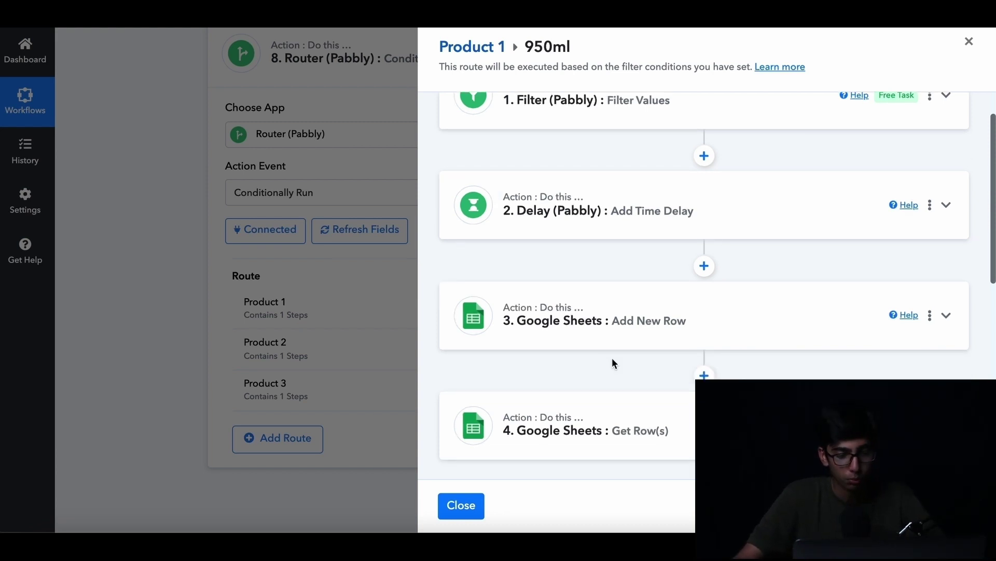
scroll(612, 357, up, 1)
scroll(612, 357, down, 5)
scroll(622, 301, up, 6)
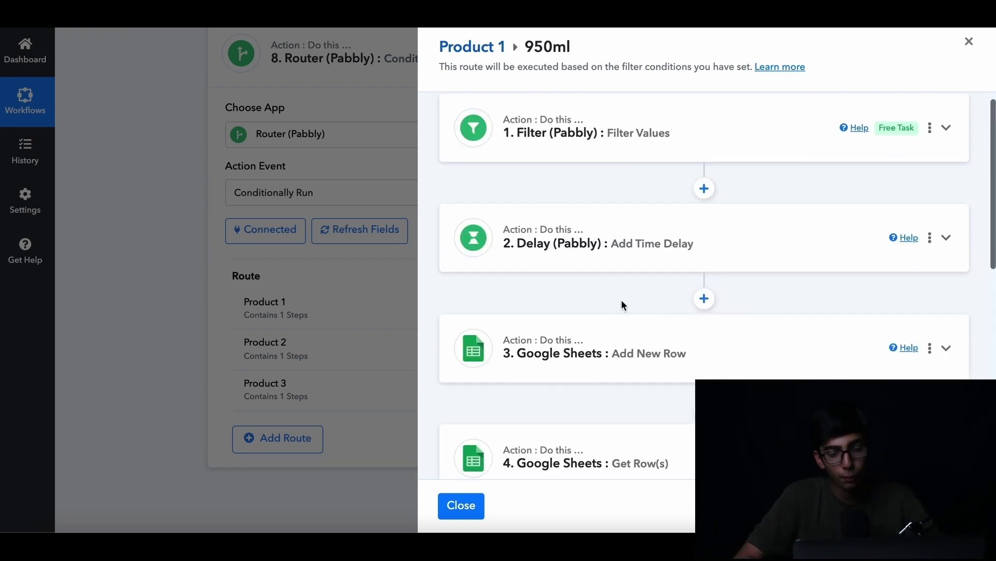